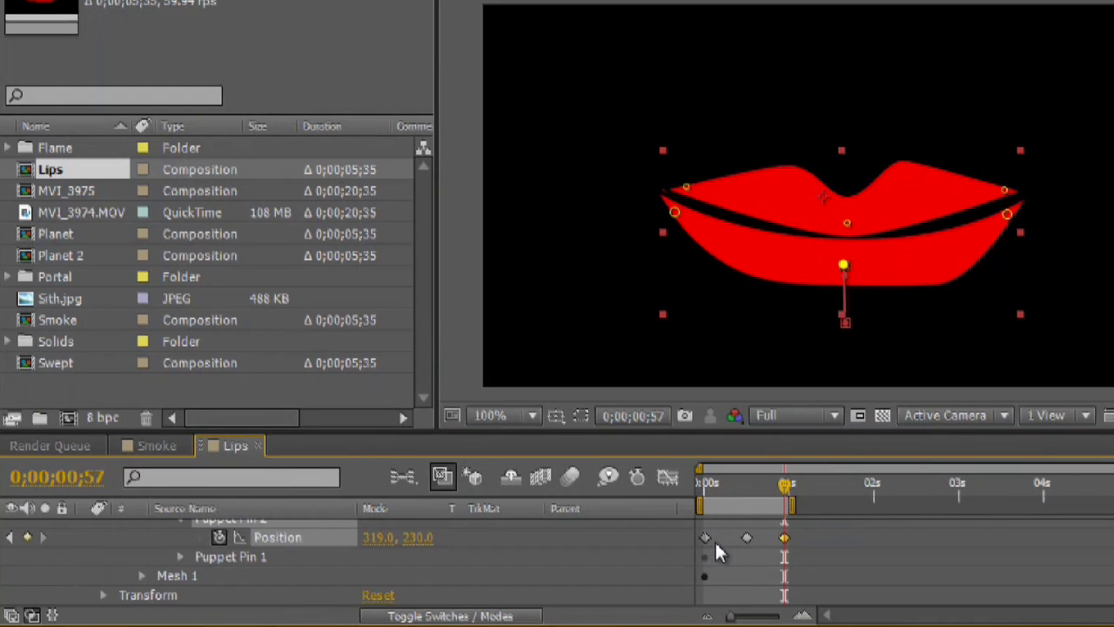
Step: Preview the finished lip animation, return to the first frame, and hide Red Solid 2
left_click_drag(786, 487, 708, 487)
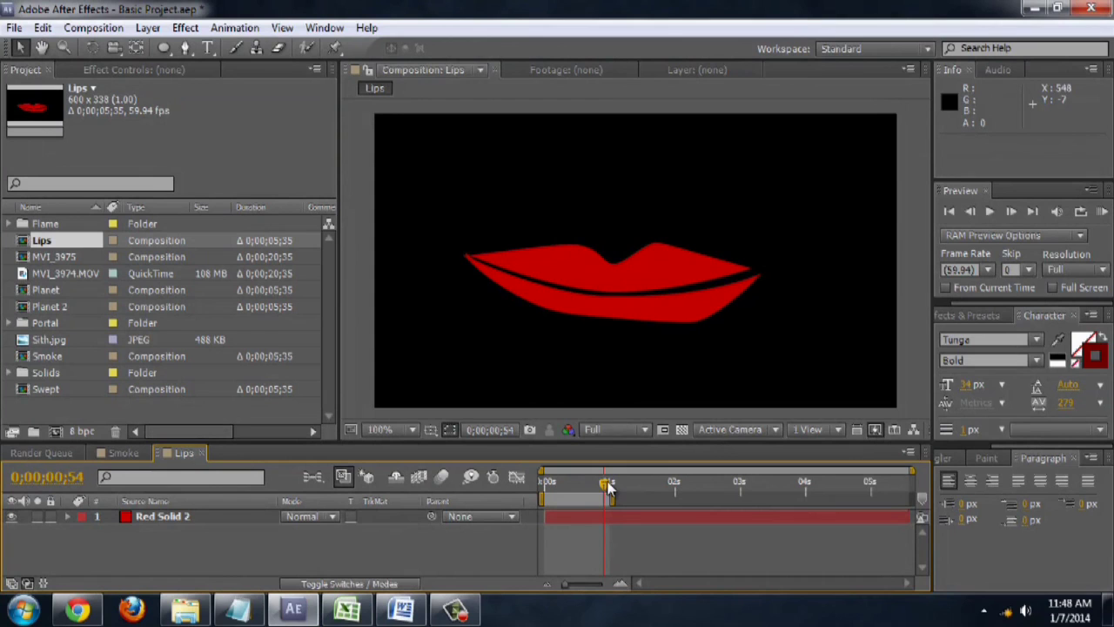
left_click_drag(603, 485, 530, 485)
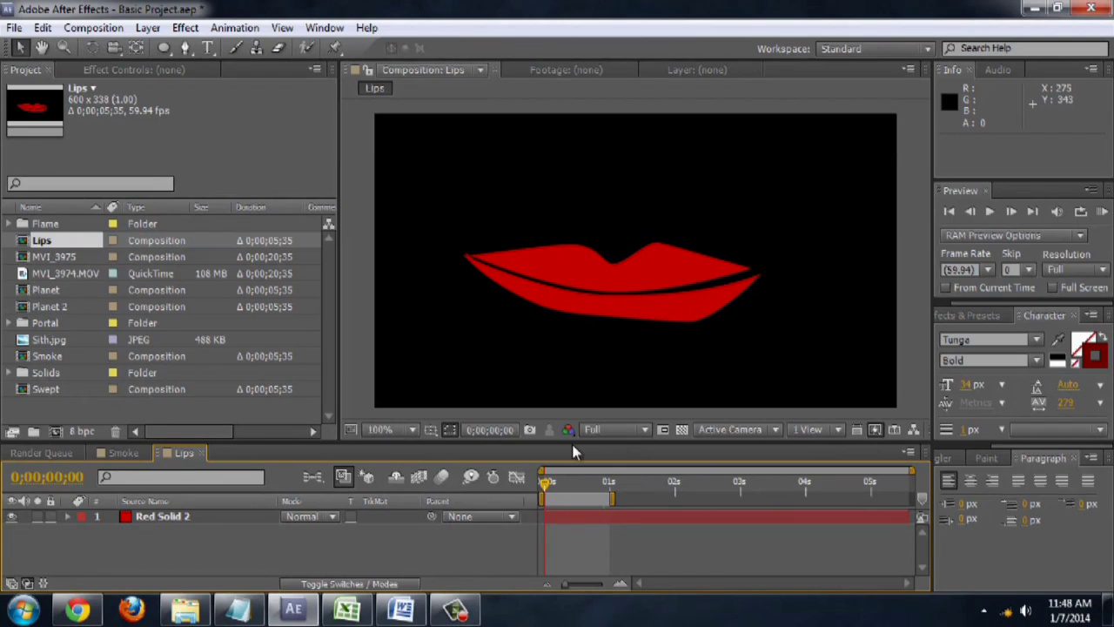
mouse_move(544, 489)
left_mouse_down()
mouse_move(589, 489)
mouse_move(539, 492)
left_mouse_up()
left_click(179, 517)
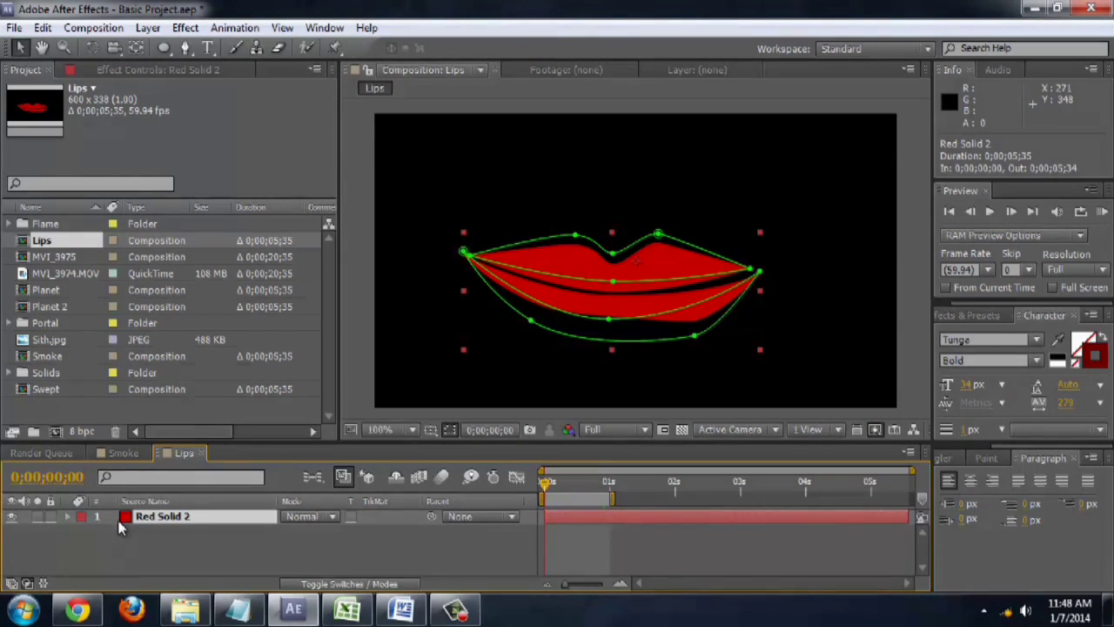
left_click(11, 519)
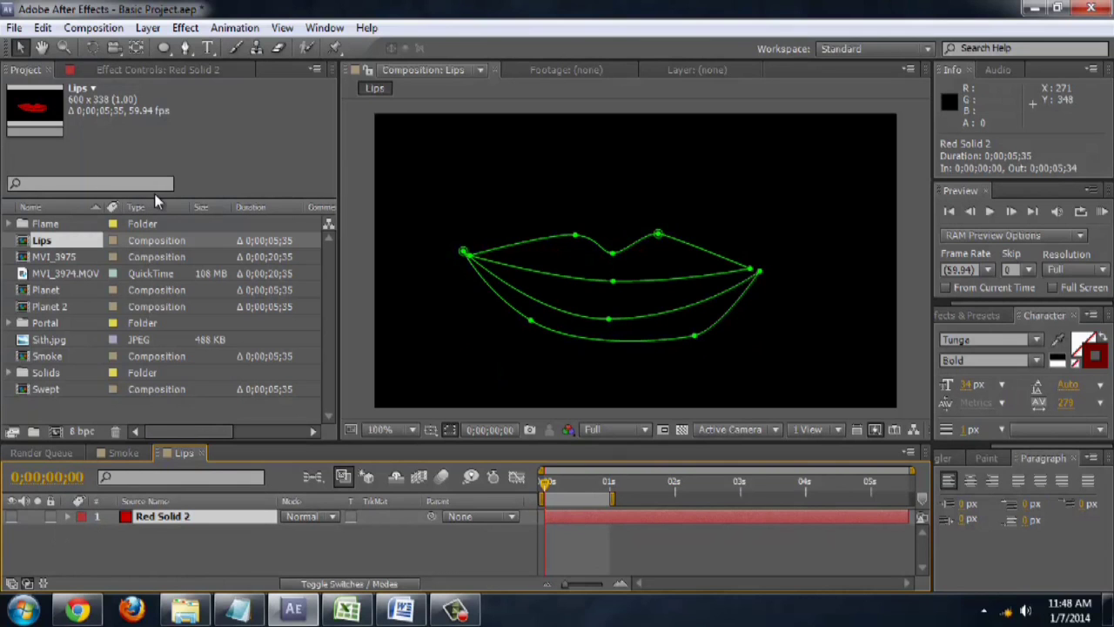
Step: Create a new full-frame solid coloured pure red FF0000
key("ctrl+shift+y")
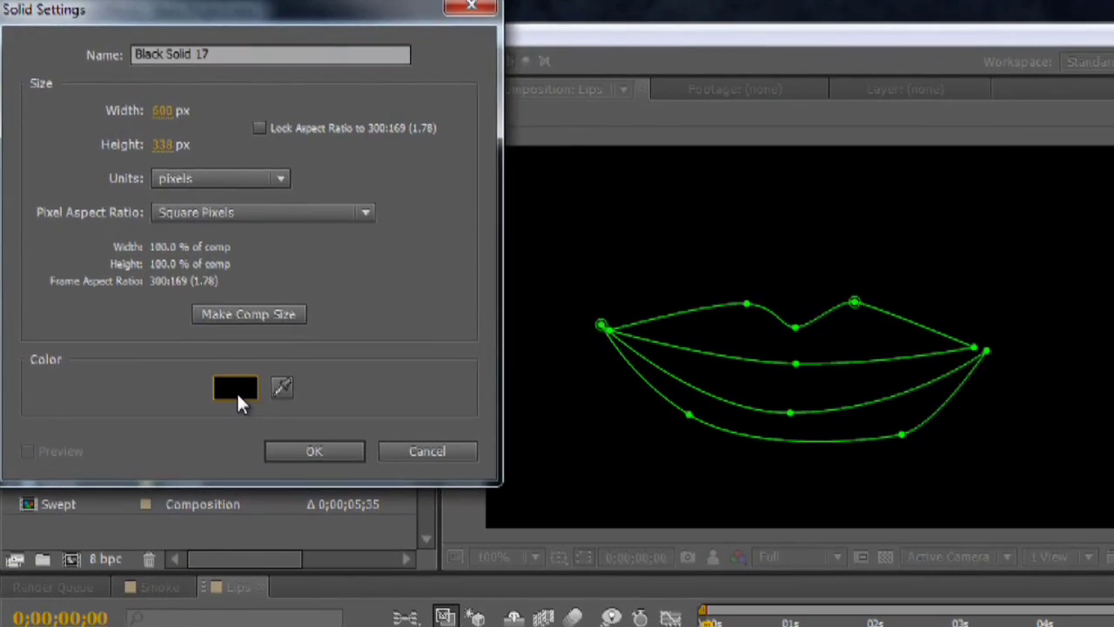
left_click(181, 300)
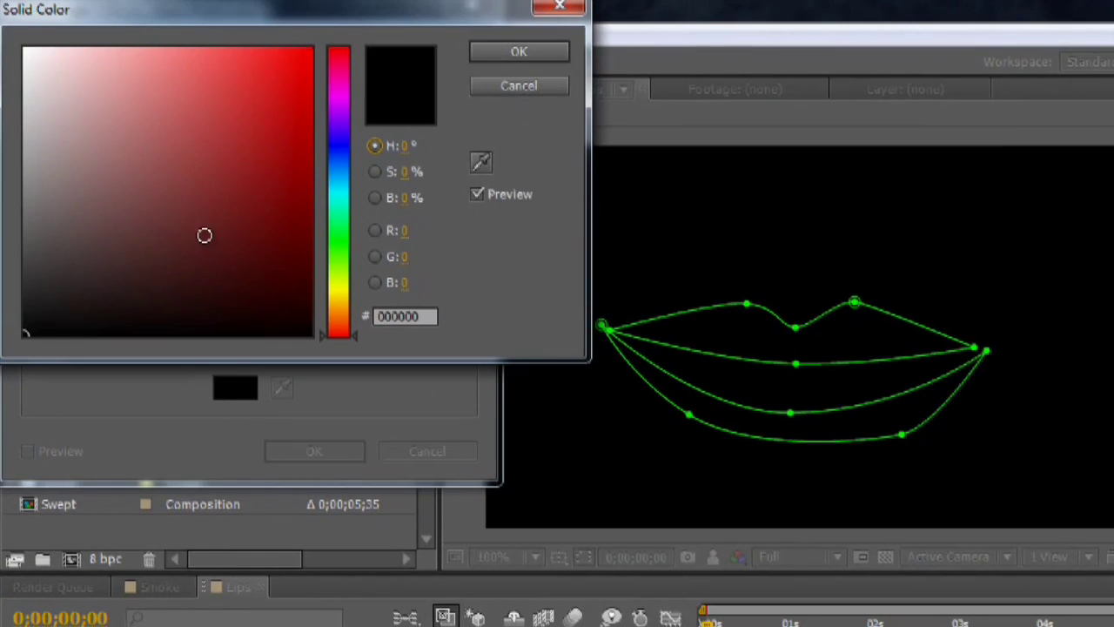
mouse_move(205, 234)
left_mouse_down()
mouse_move(323, 105)
mouse_move(339, 40)
left_mouse_up()
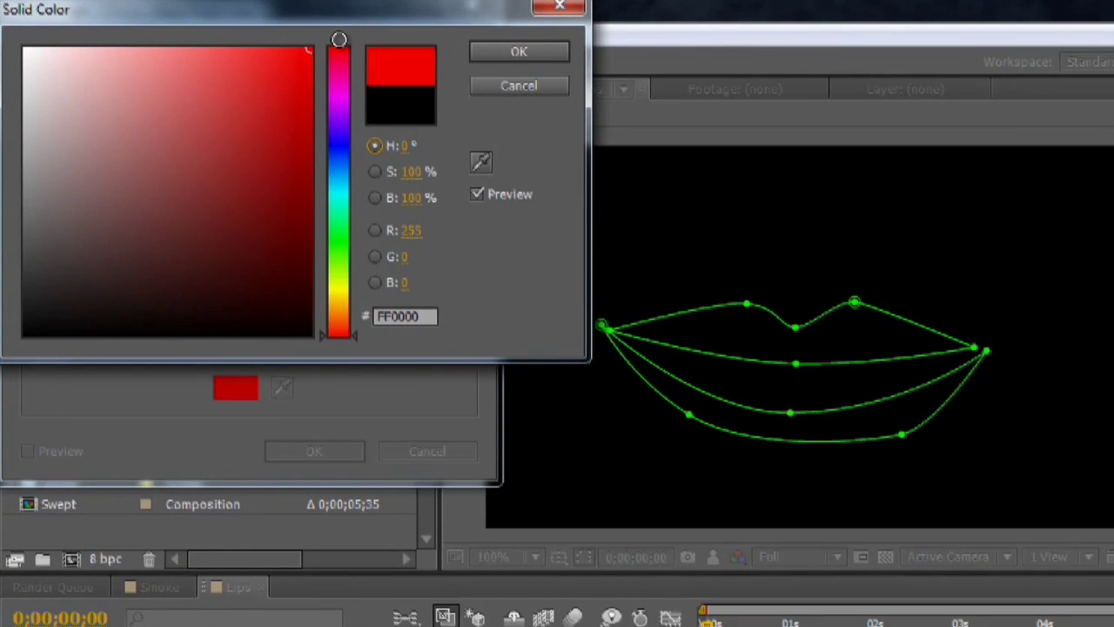
left_click(519, 53)
left_click(318, 447)
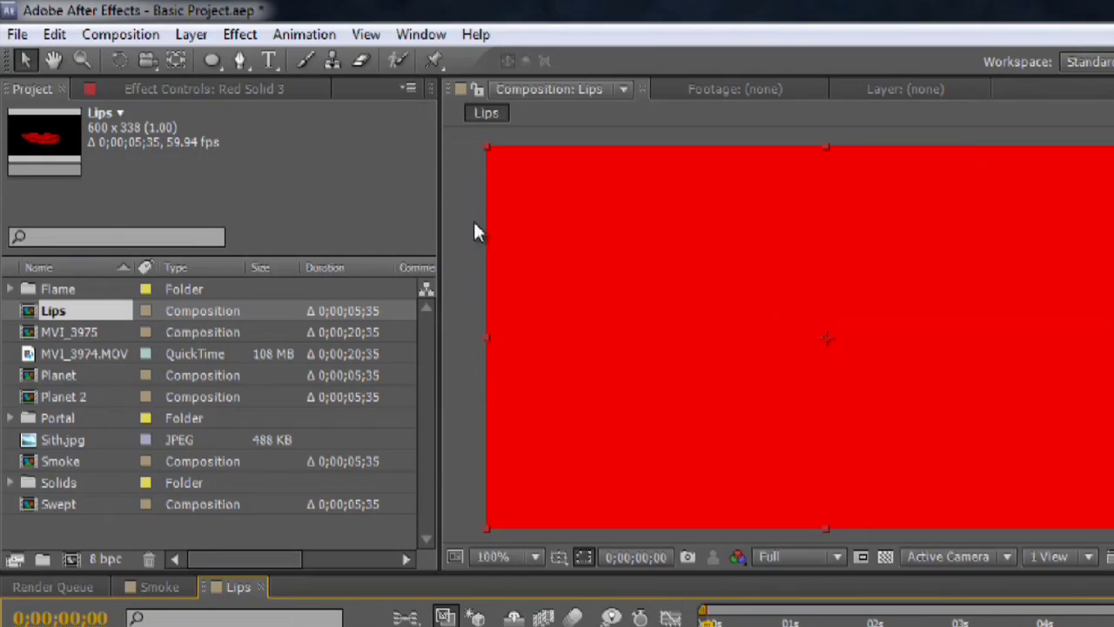
Step: Draw a closed upper-lip mask on Red Solid 3 with the Pen tool
left_click(239, 59)
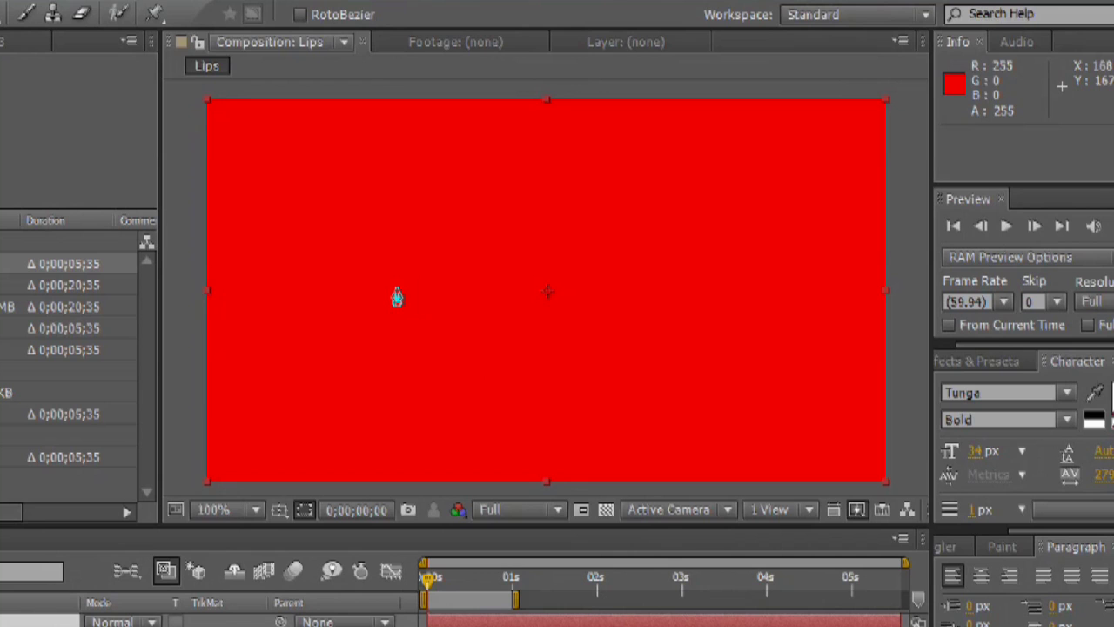
left_click(392, 285)
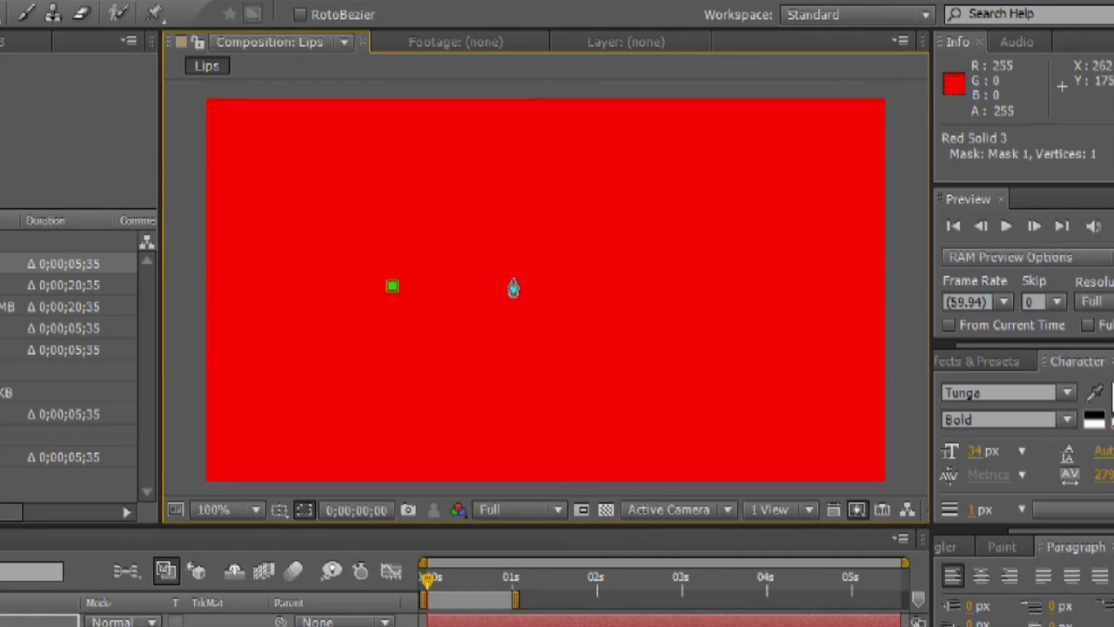
left_click_drag(513, 251, 585, 277)
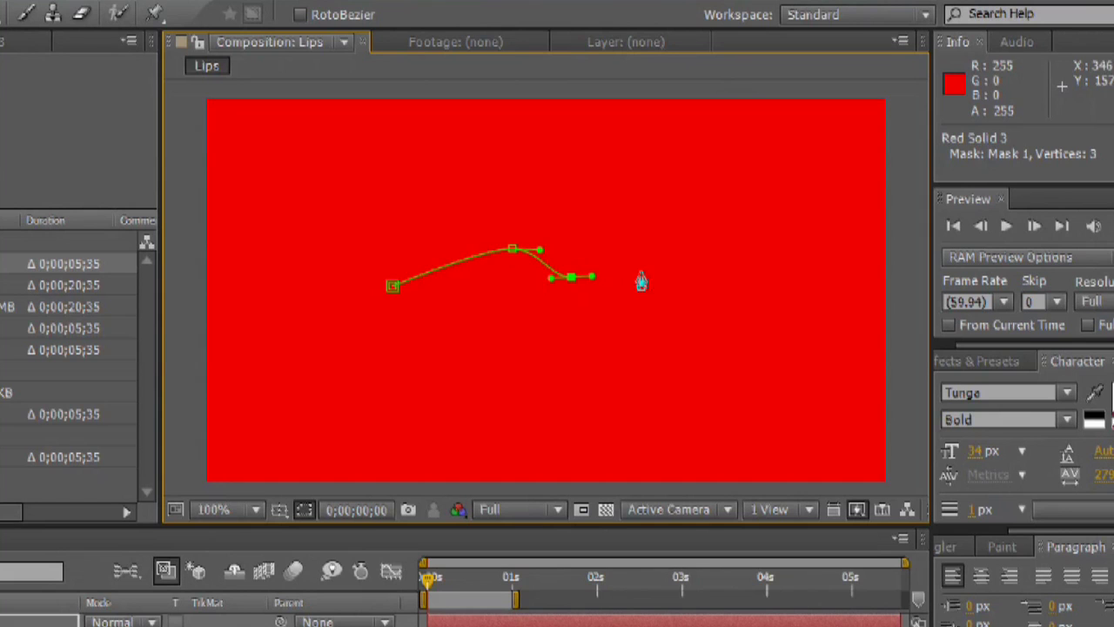
left_click(627, 247)
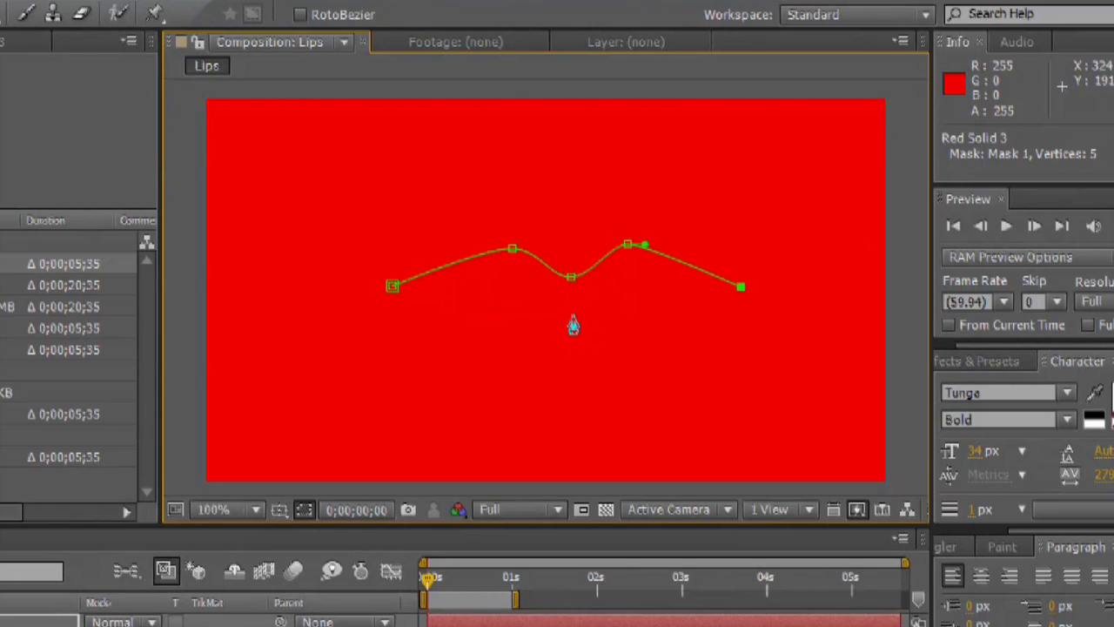
left_click_drag(572, 317, 541, 319)
left_click(392, 287)
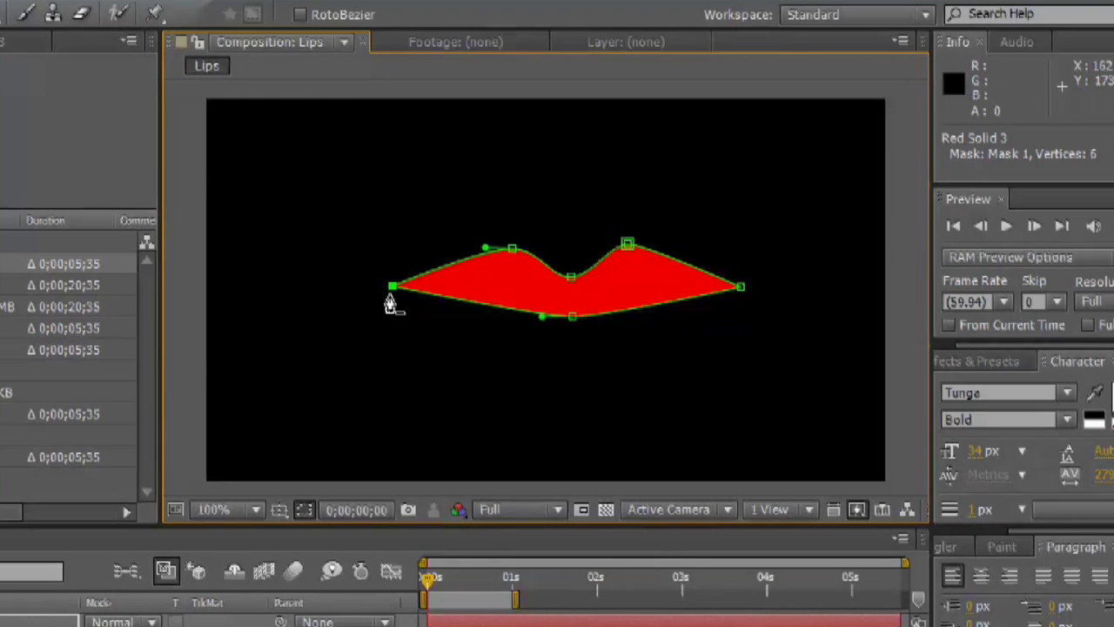
key("v")
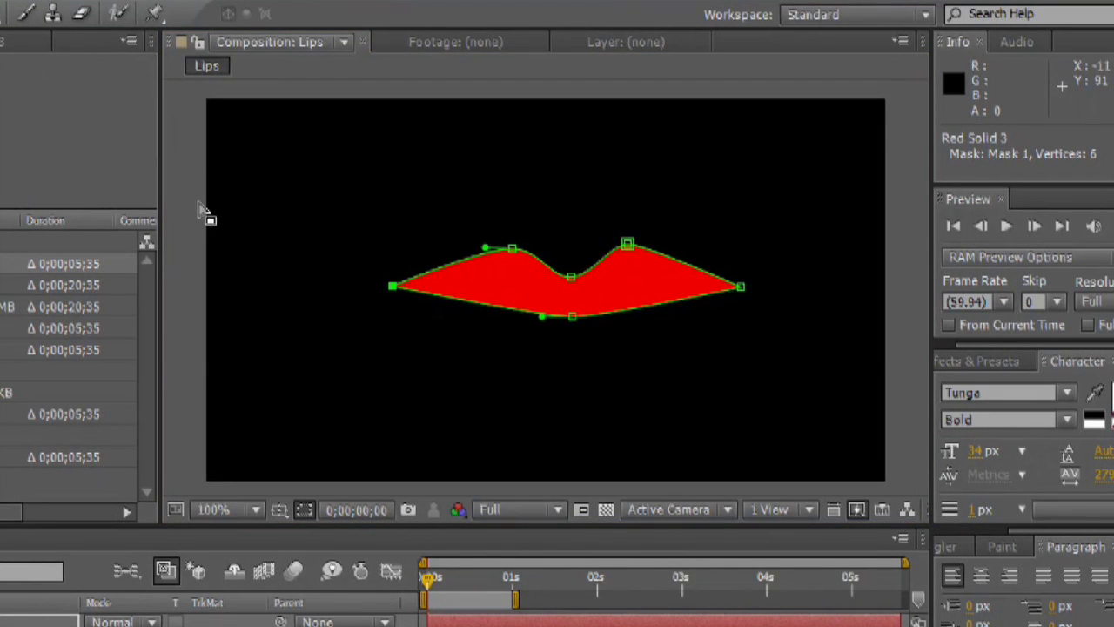
Step: Draw a second closed mask outlining the rounded lower lip with the Pen tool
left_click(161, 16)
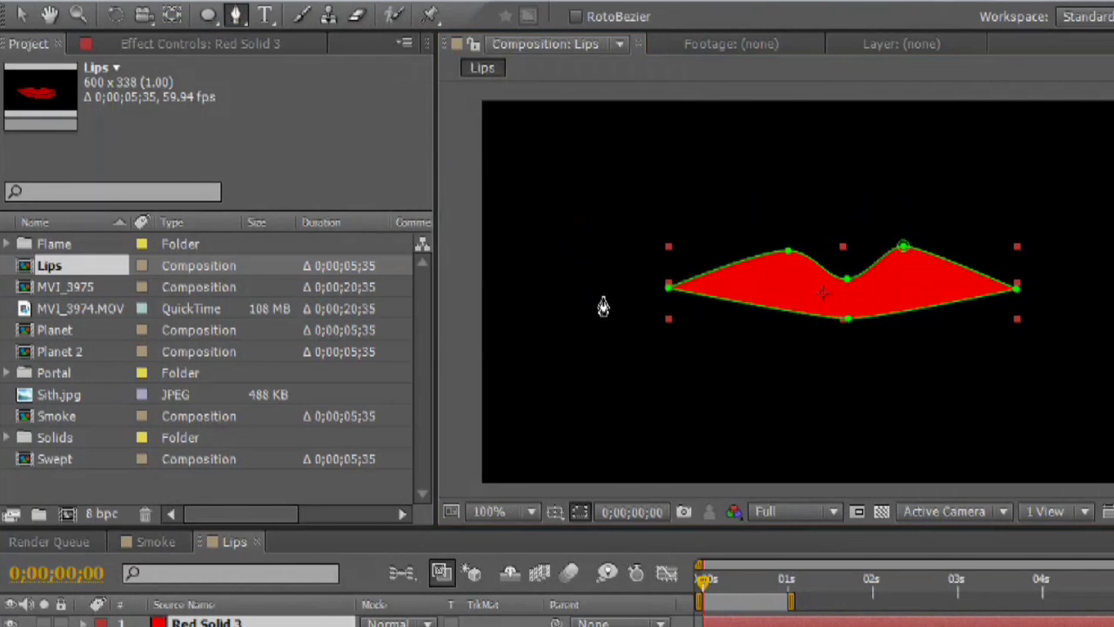
left_click(652, 288)
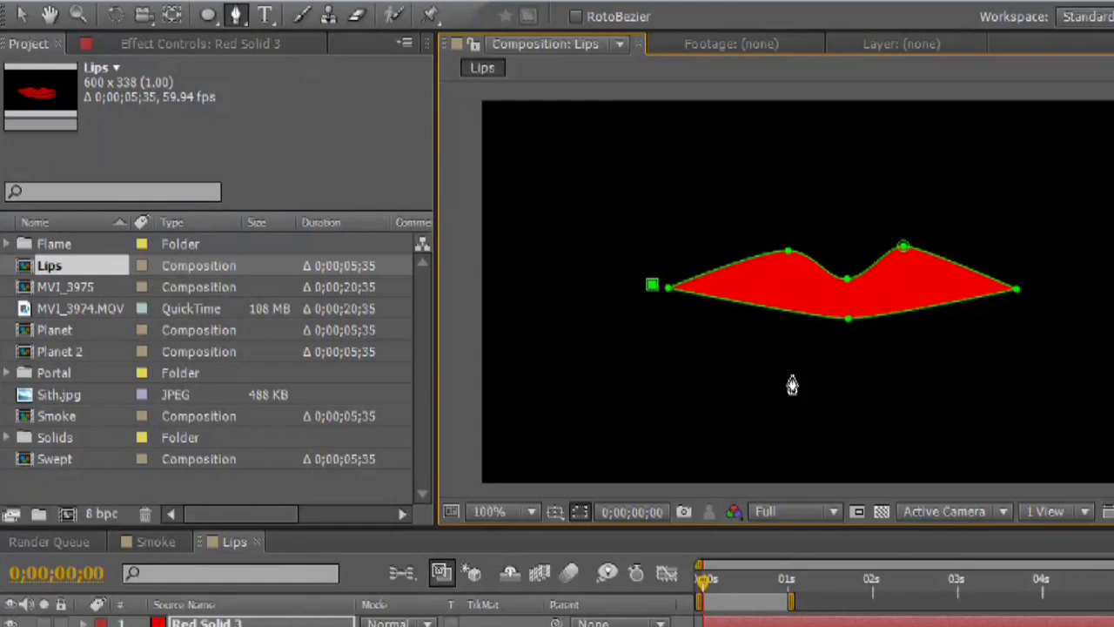
left_click_drag(842, 353, 951, 356)
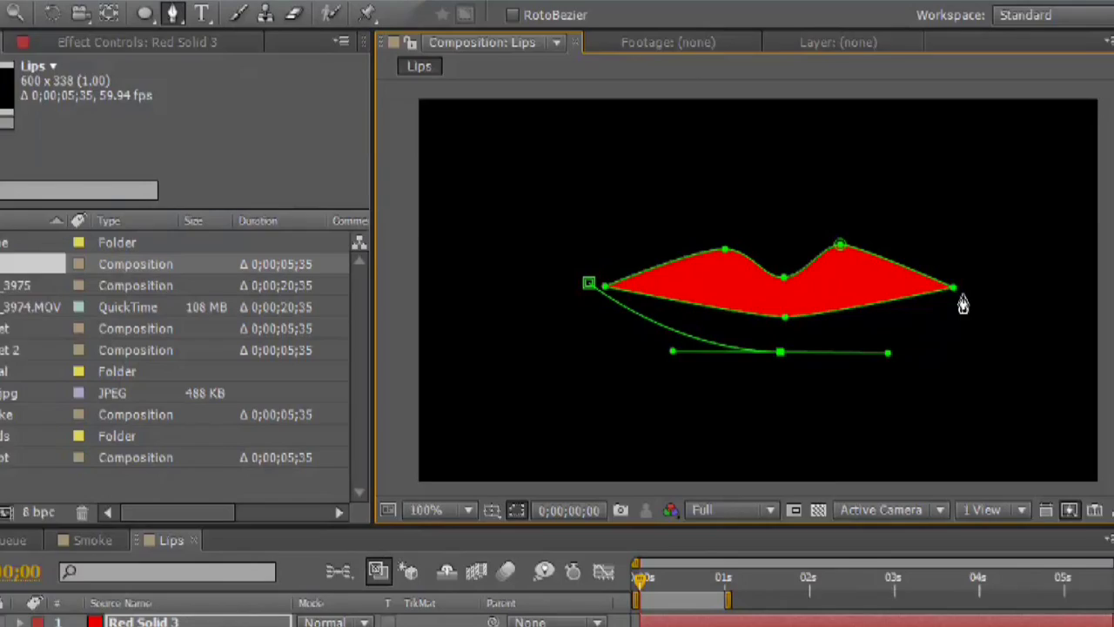
left_click(1024, 295)
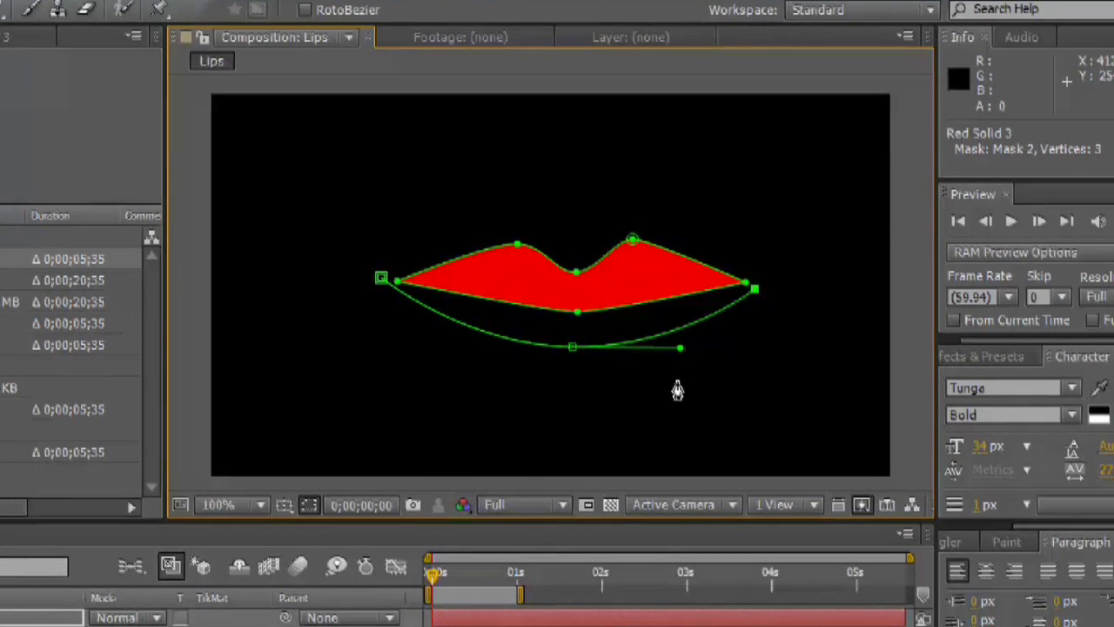
left_click_drag(671, 385, 628, 396)
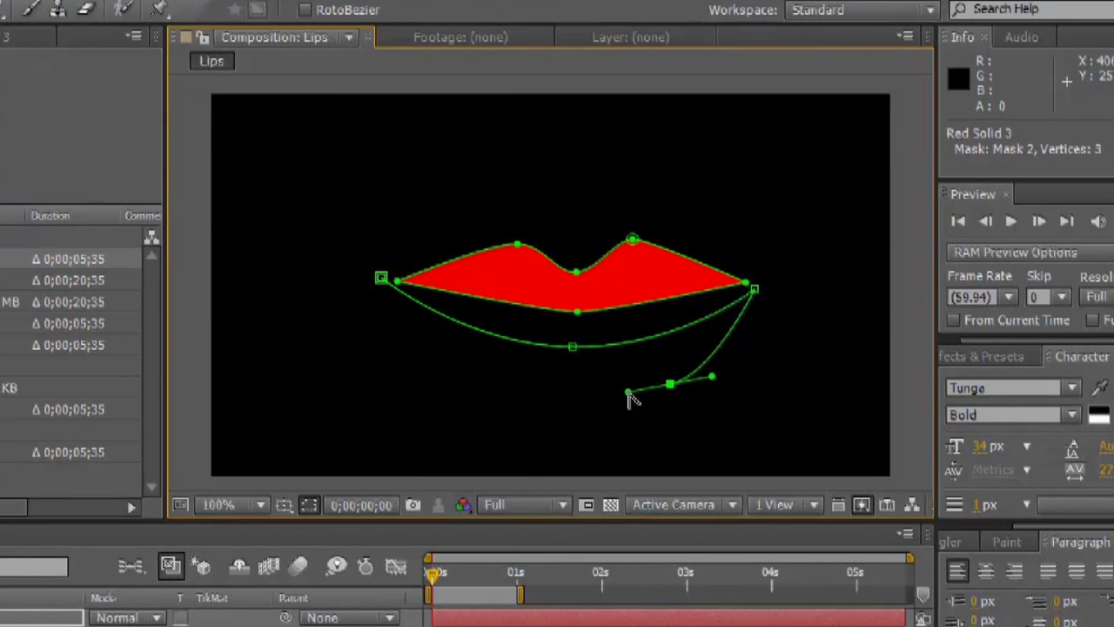
left_click_drag(467, 372, 414, 347)
left_click(382, 278)
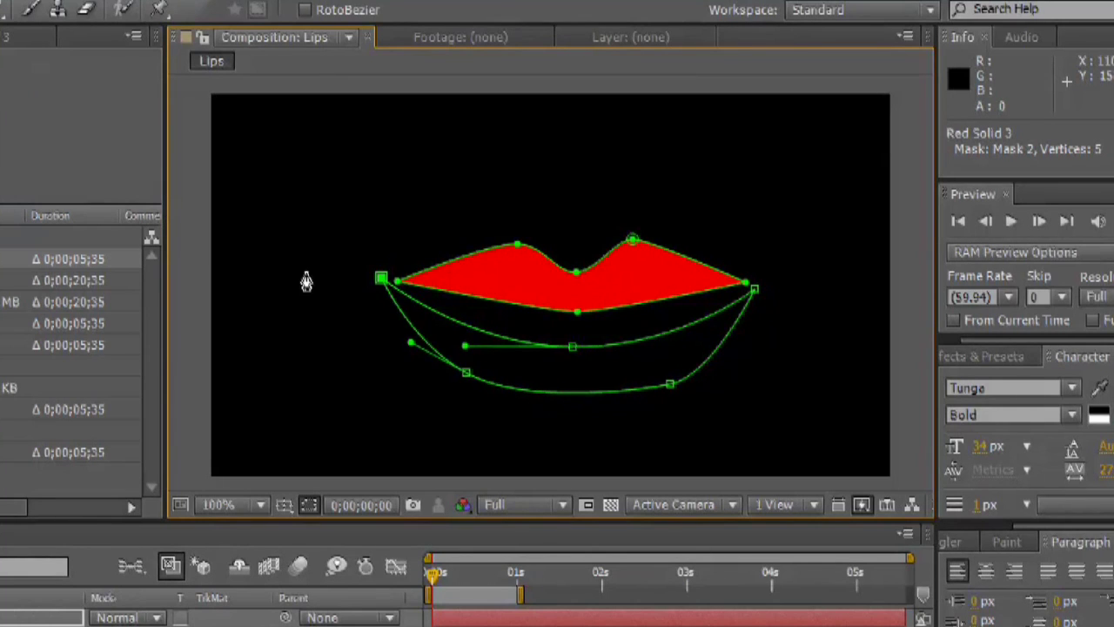
Step: Move the lower lip's corner vertices onto the upper lip's left and right corners
key("v")
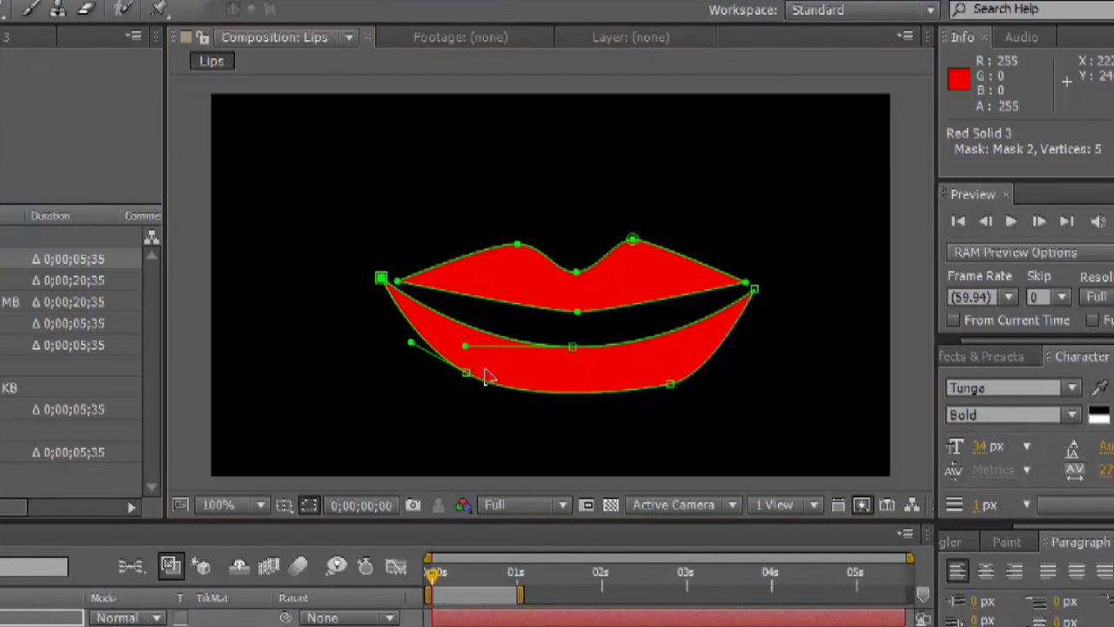
left_click_drag(382, 280, 390, 280)
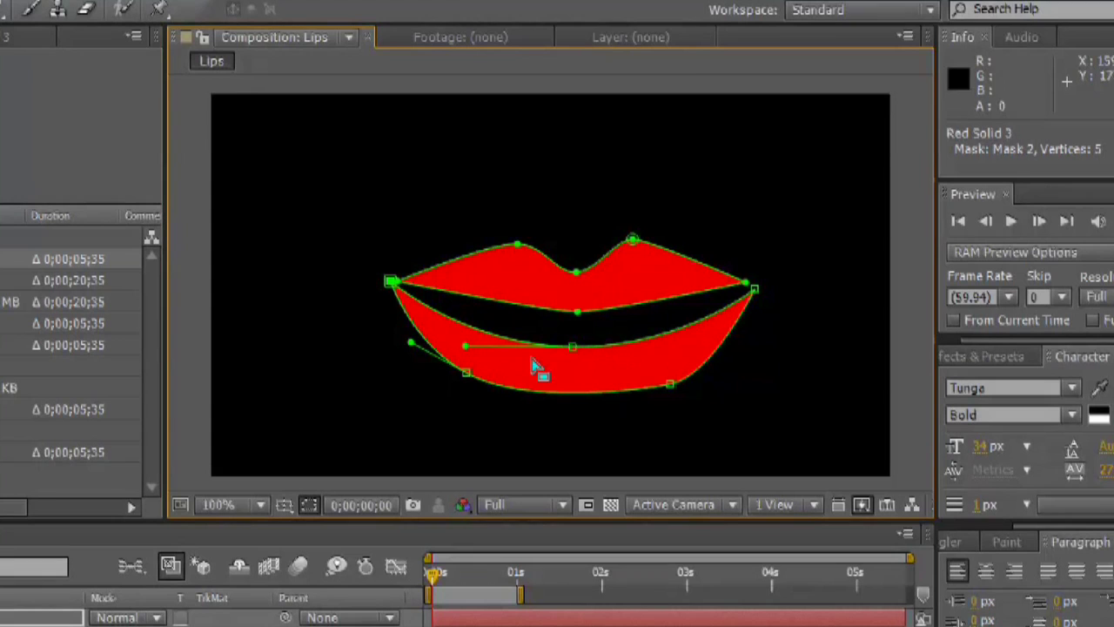
left_click_drag(754, 292, 747, 285)
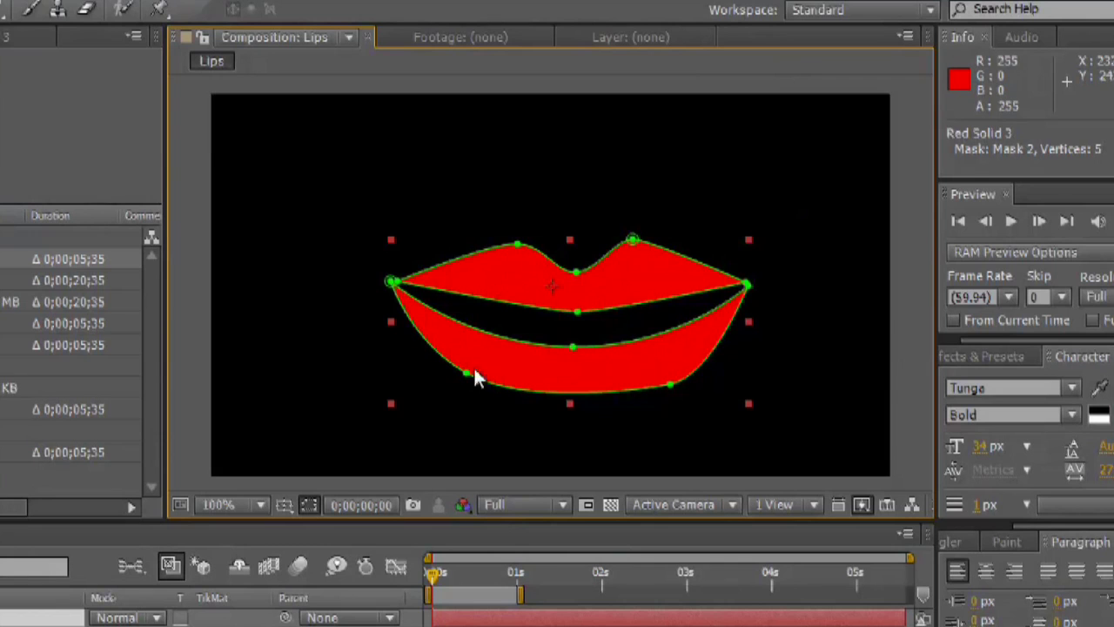
Step: Add puppet pins at the upper lip centre and right corner, then deselect
left_click(162, 13)
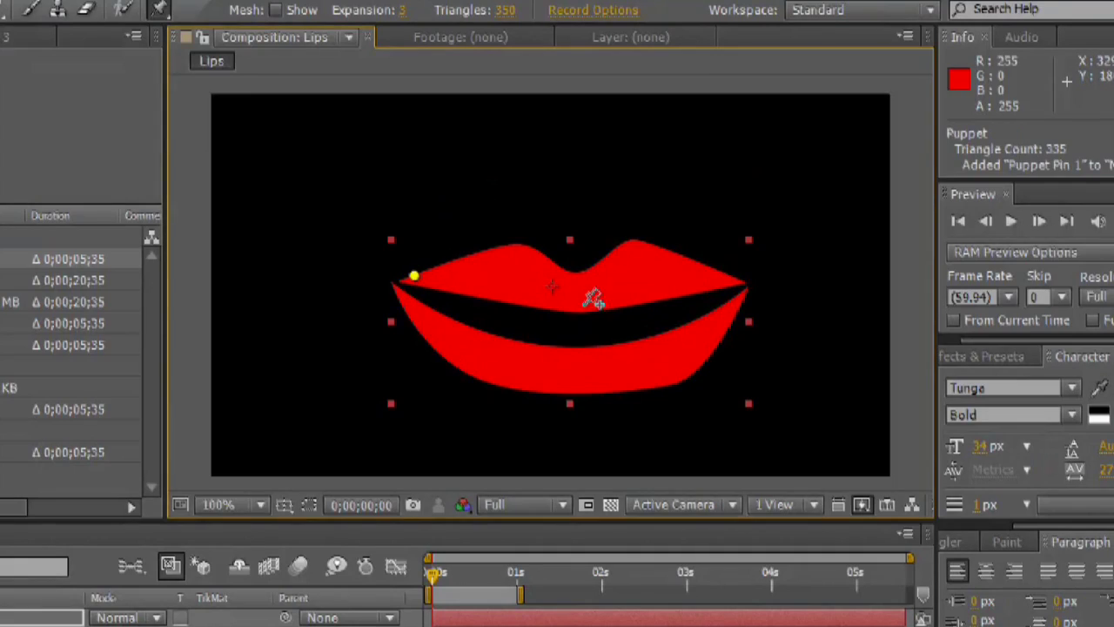
left_click(574, 297)
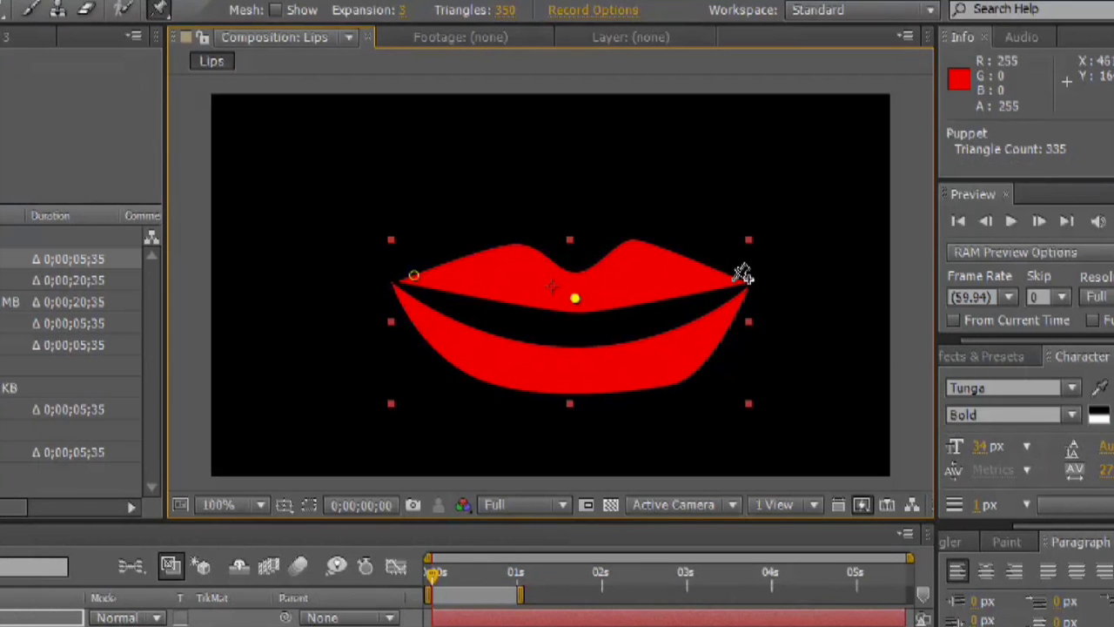
left_click(733, 278)
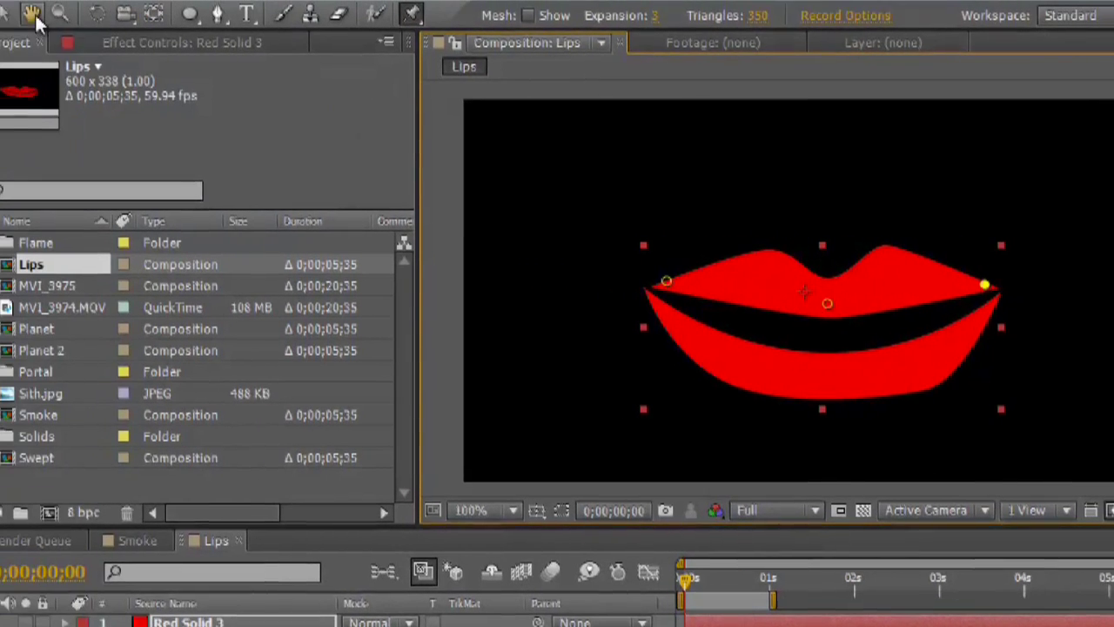
key("v")
left_click(600, 344)
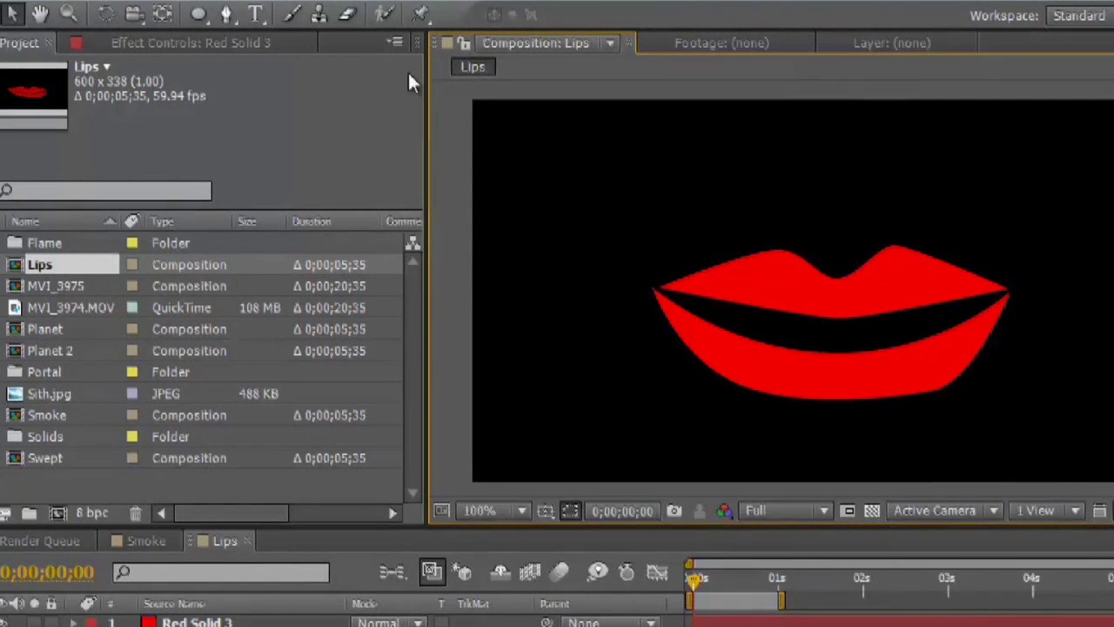
Step: Add puppet pins at the lower lip's left corner and centre, then deselect
left_click(420, 13)
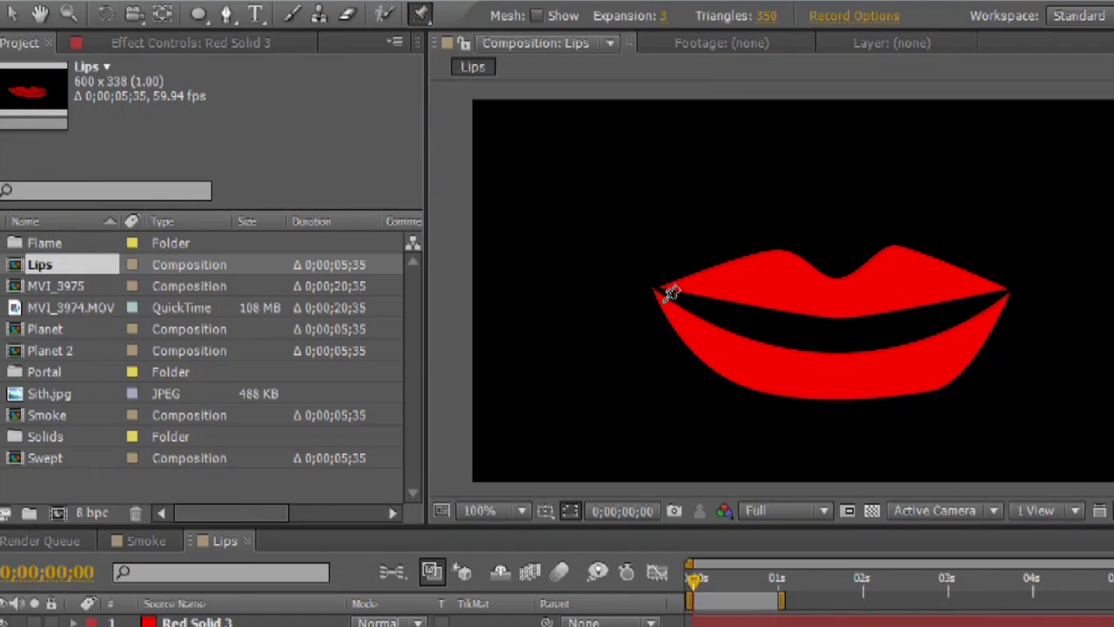
left_click(670, 294)
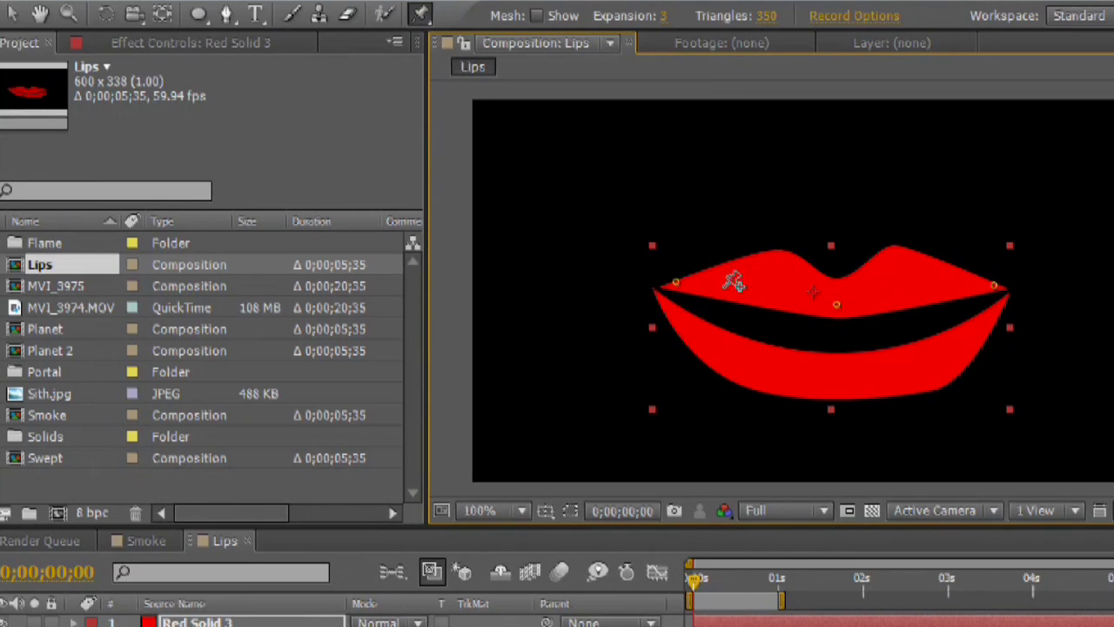
left_click(663, 310)
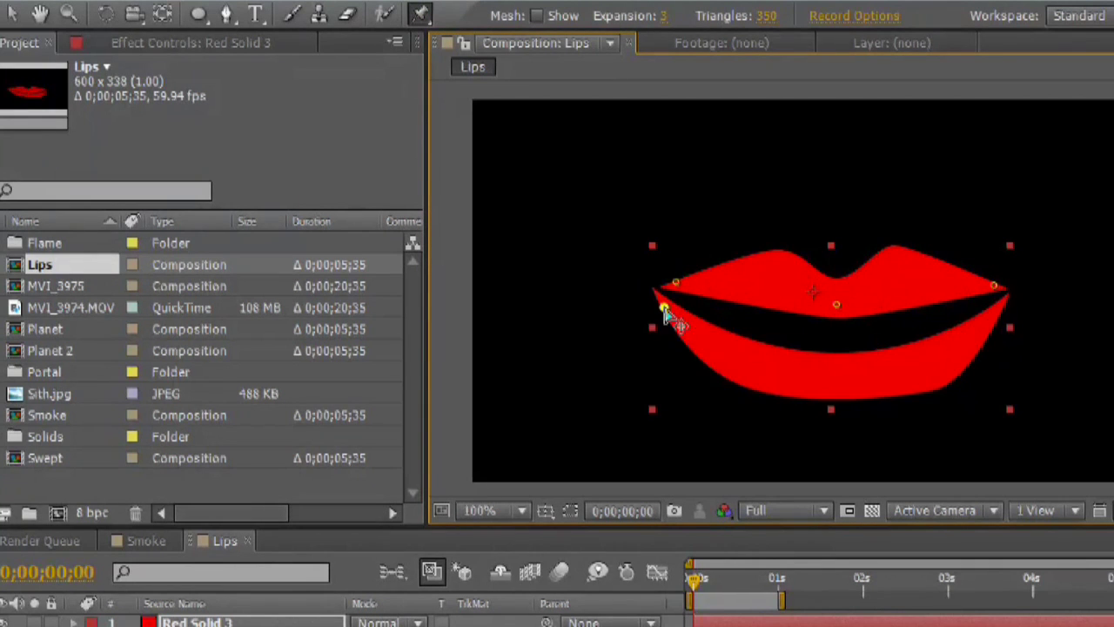
left_click(834, 379)
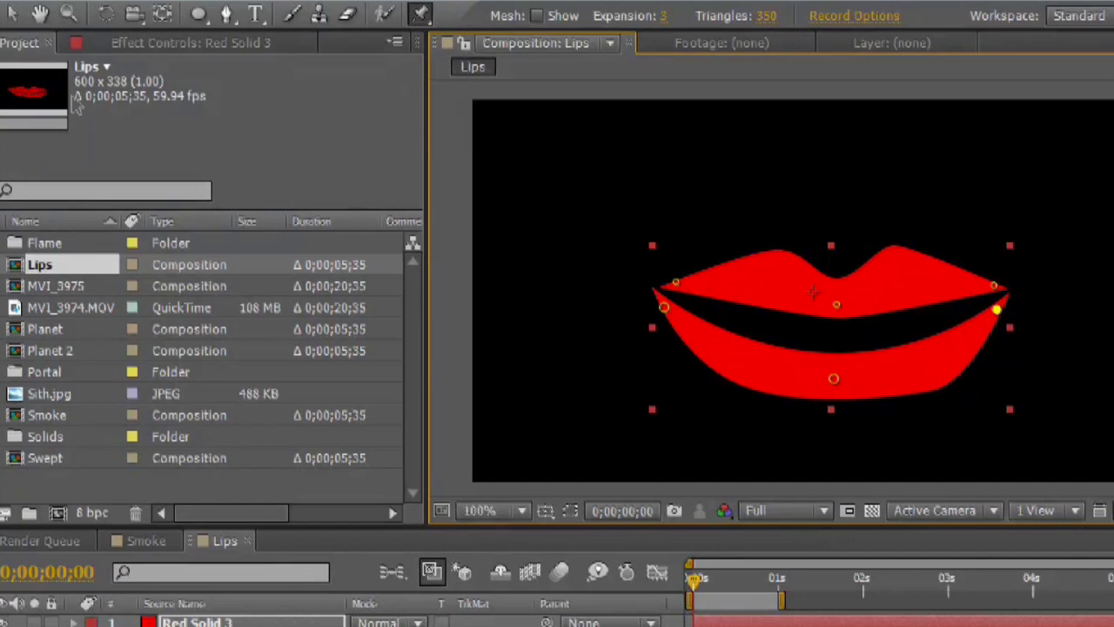
key("v")
left_click(727, 468)
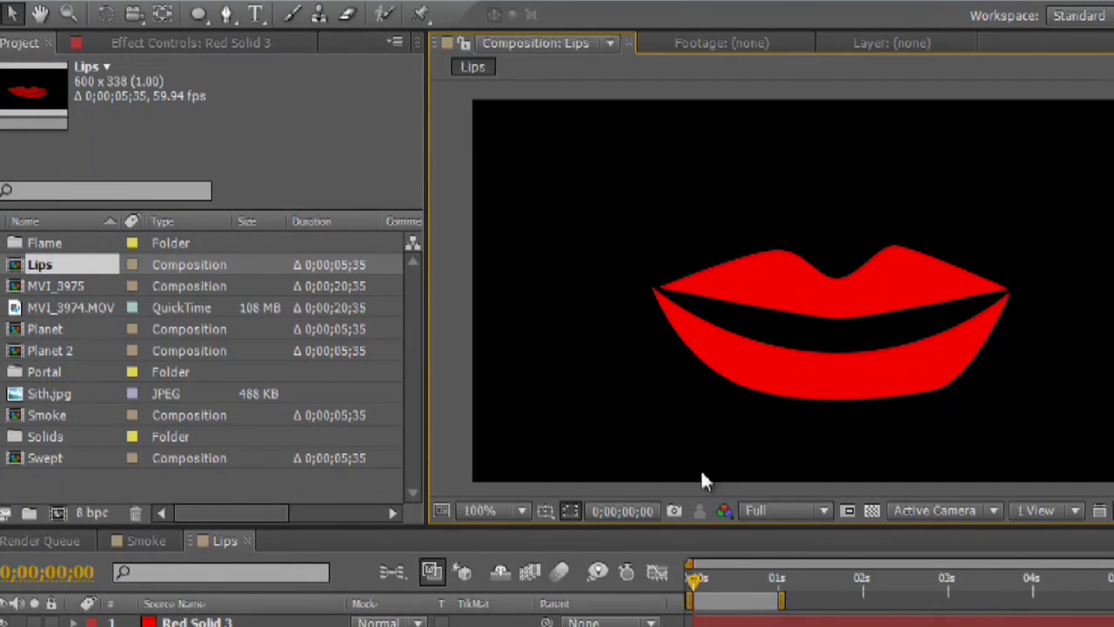
Step: Expand Red Solid 3's Puppet effect down to the Mesh 2 Deform pin list
left_click(73, 622)
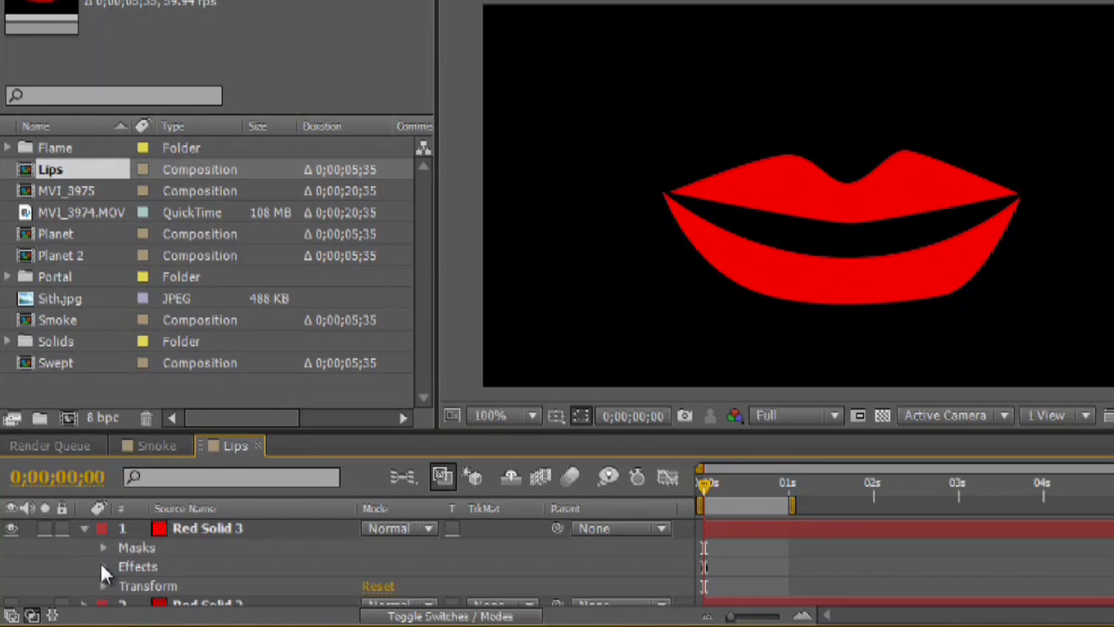
left_click(102, 567)
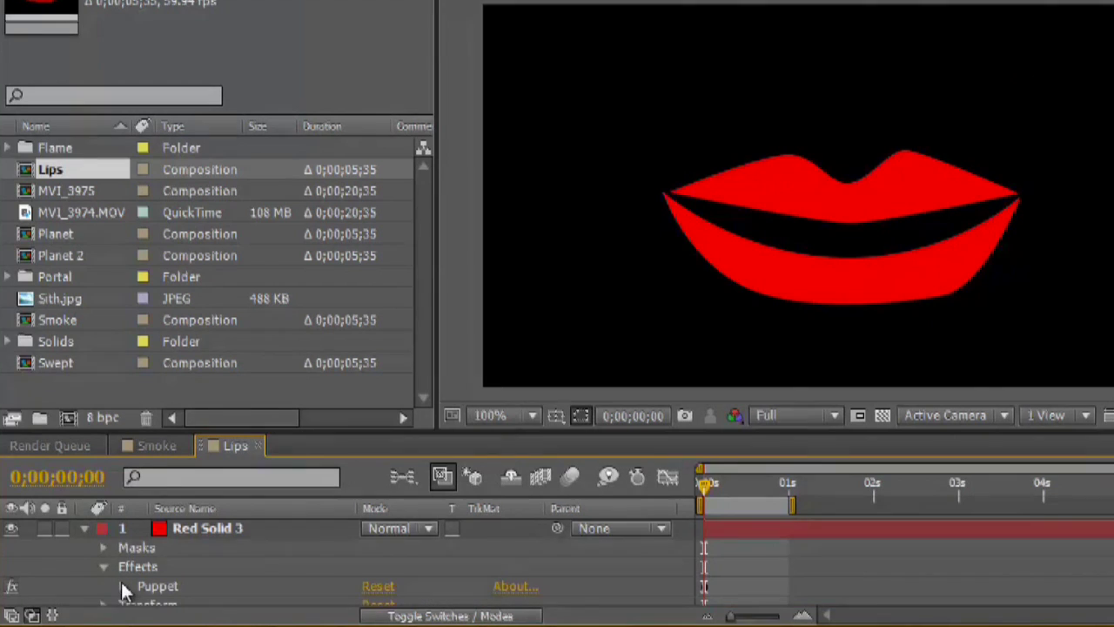
left_click(122, 589)
scroll(113, 561, "down", 3)
scroll(109, 553, "up", 3)
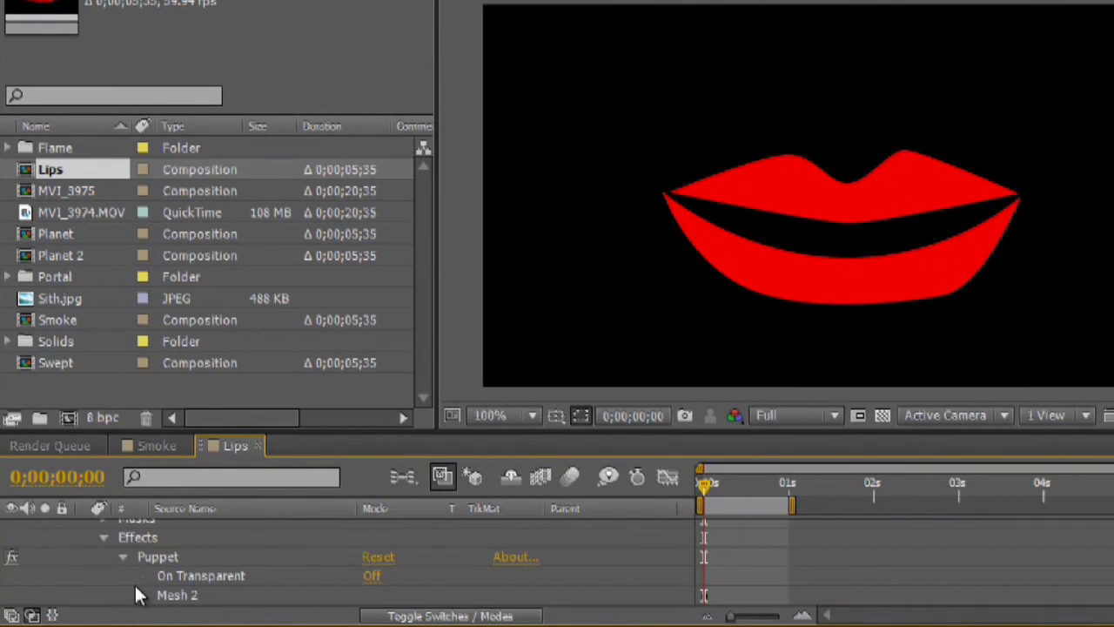
scroll(143, 574, "down", 3)
left_click(143, 538)
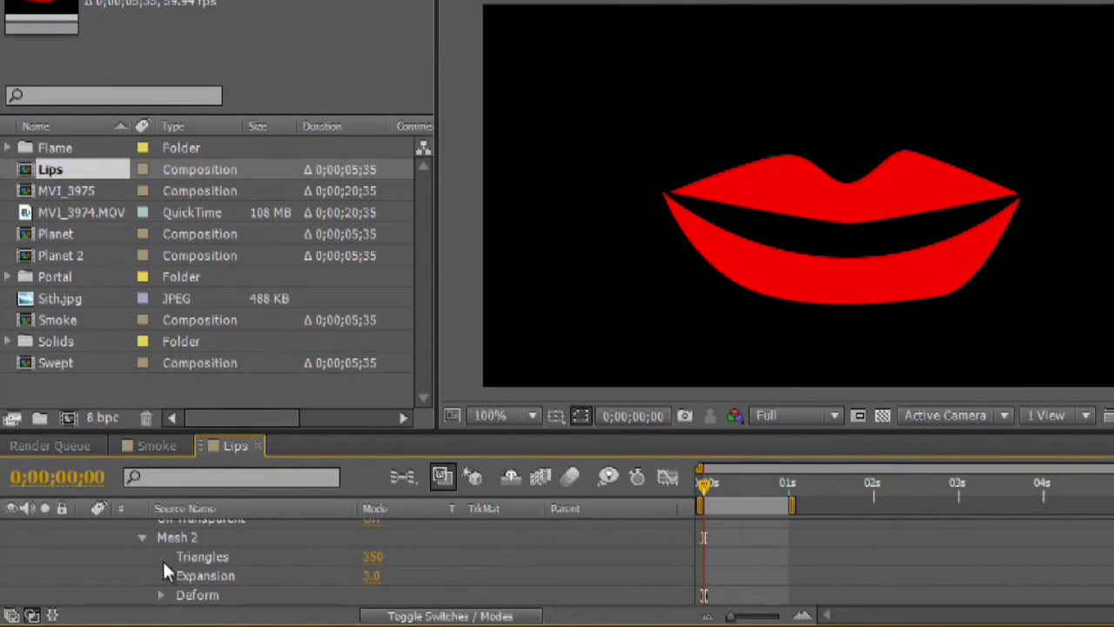
scroll(163, 574, "down", 2)
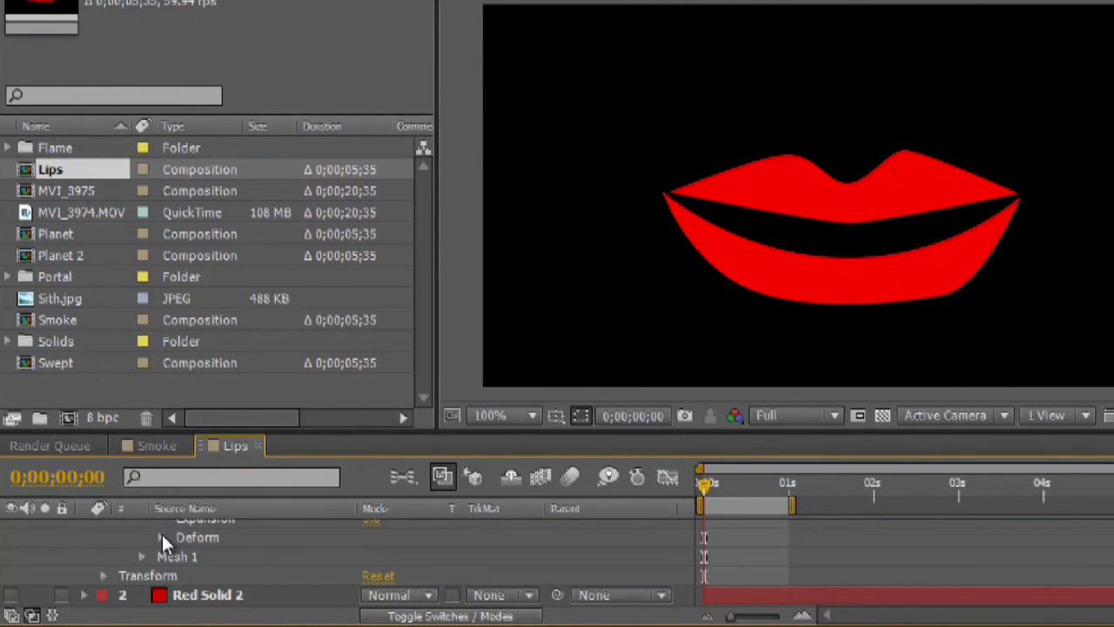
left_click(162, 538)
left_click(198, 557)
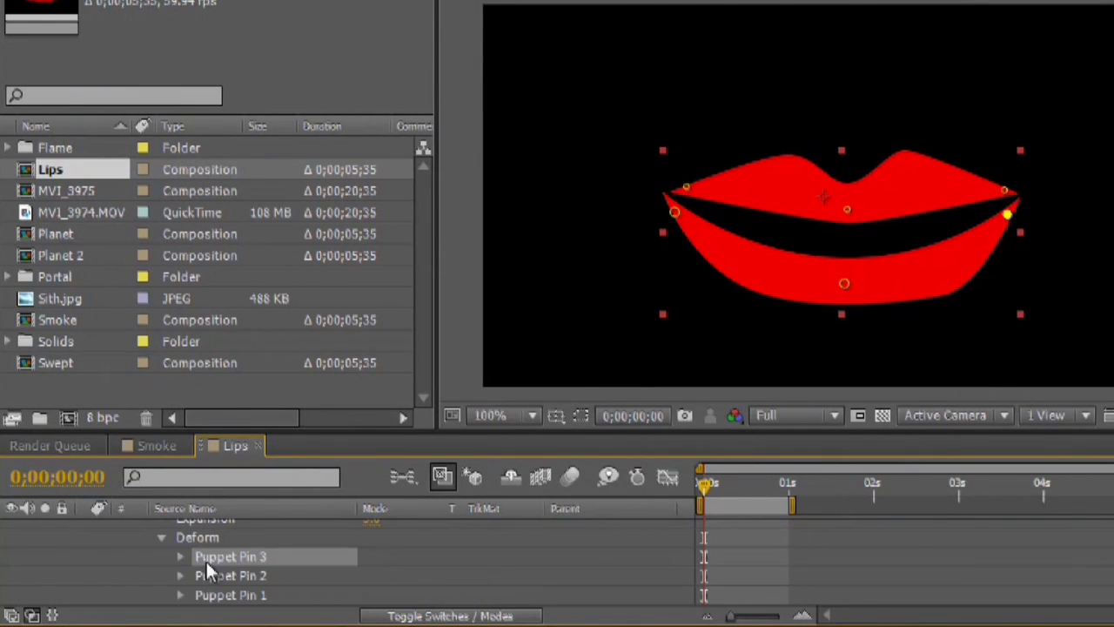
Step: Drag Puppet Pin 2 upward to close the mouth and reveal Pin 3's Position
left_click(249, 577)
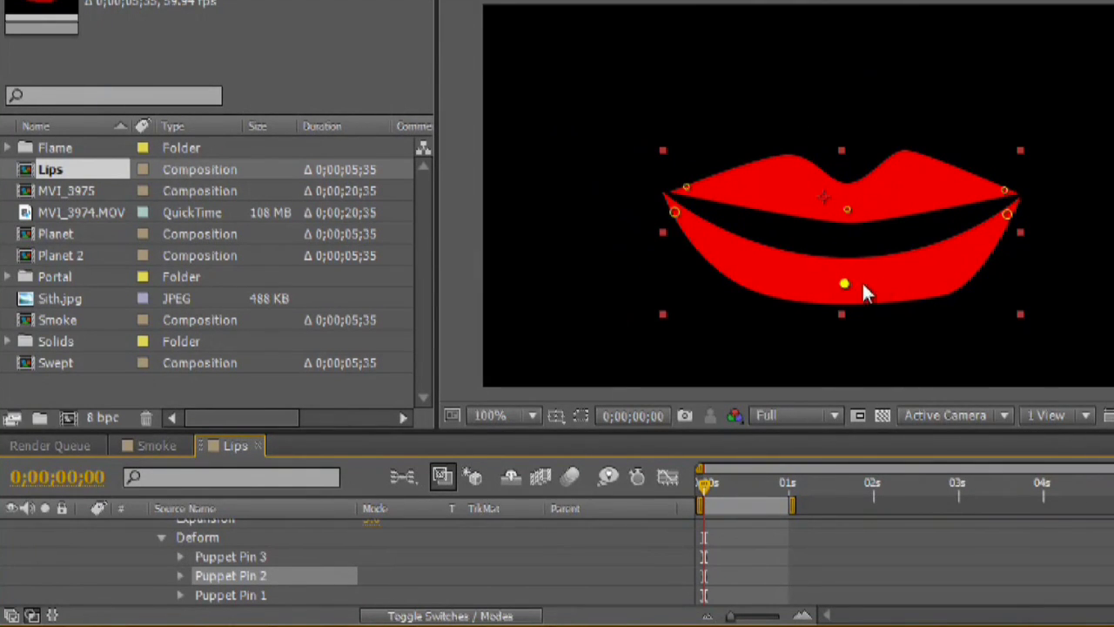
mouse_move(843, 290)
left_mouse_down()
mouse_move(843, 251)
mouse_move(845, 275)
left_mouse_up()
left_click_drag(844, 309, 841, 251)
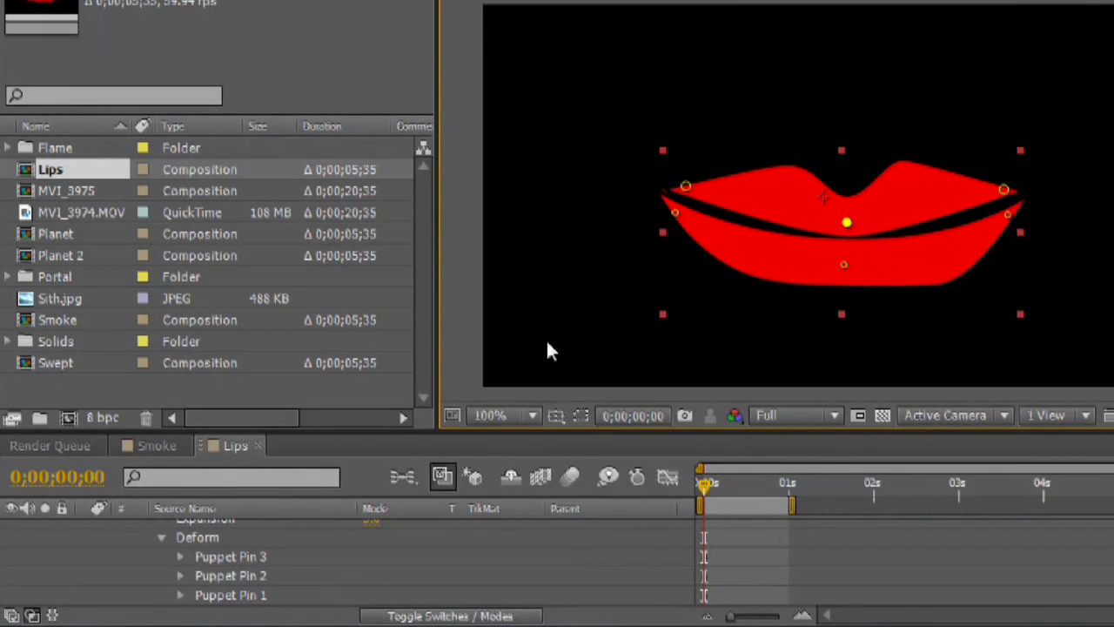
left_click(180, 557)
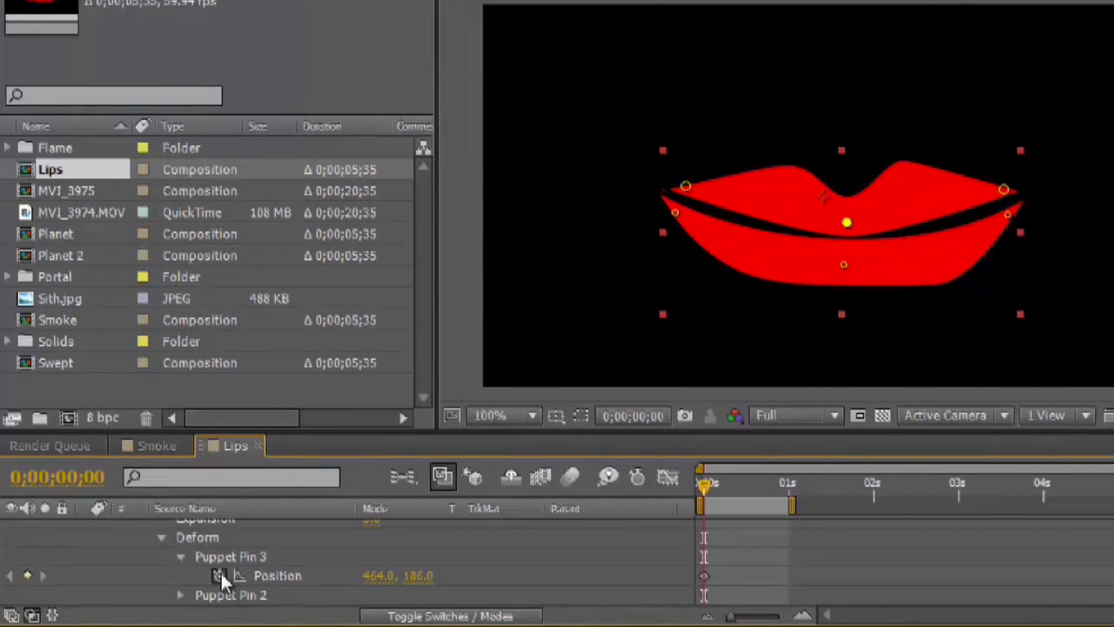
Step: At 0;00;00;30, drag Puppet Pin 2 down to open the mouth to 320.0, 281.0
left_click_drag(704, 481, 750, 493)
left_click(180, 556)
left_click(230, 575)
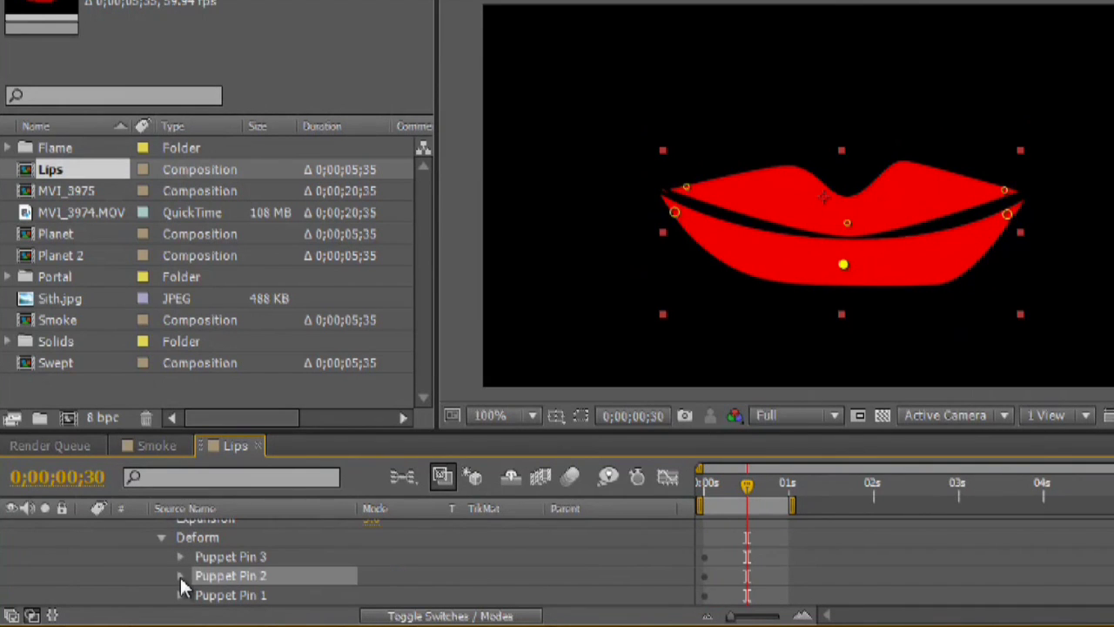
left_click(180, 575)
scroll(200, 562, "down", 1)
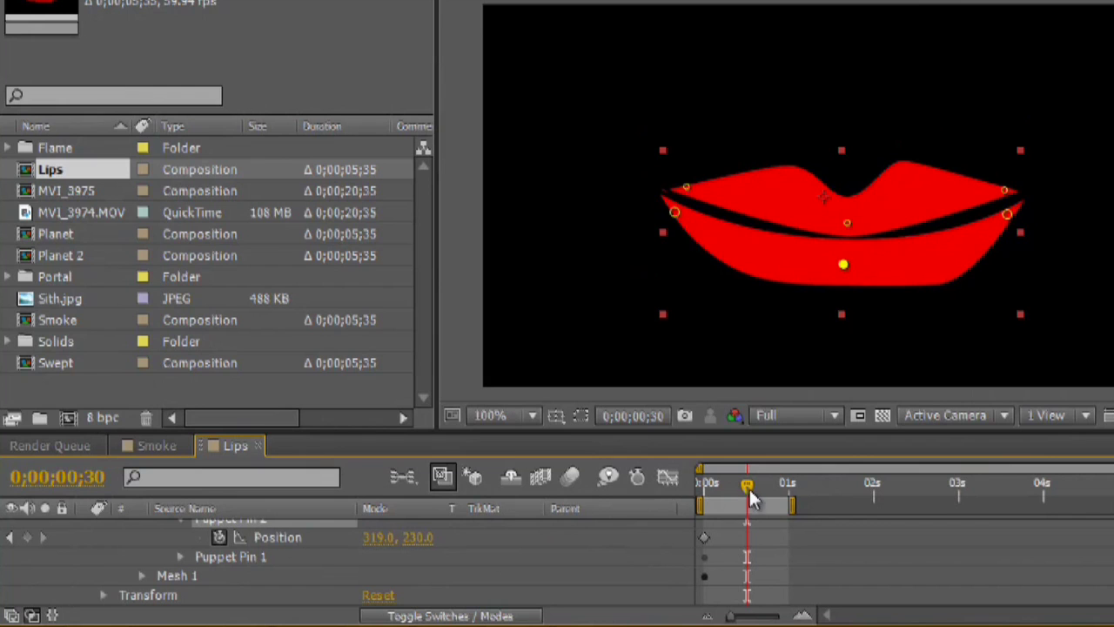
mouse_move(751, 493)
left_mouse_down()
mouse_move(737, 486)
mouse_move(747, 484)
left_mouse_up()
left_click_drag(843, 267, 844, 322)
Step: Paste the closed-mouth Position keyframe at 0;00;00;57 and scrub to preview
left_click_drag(748, 492, 786, 483)
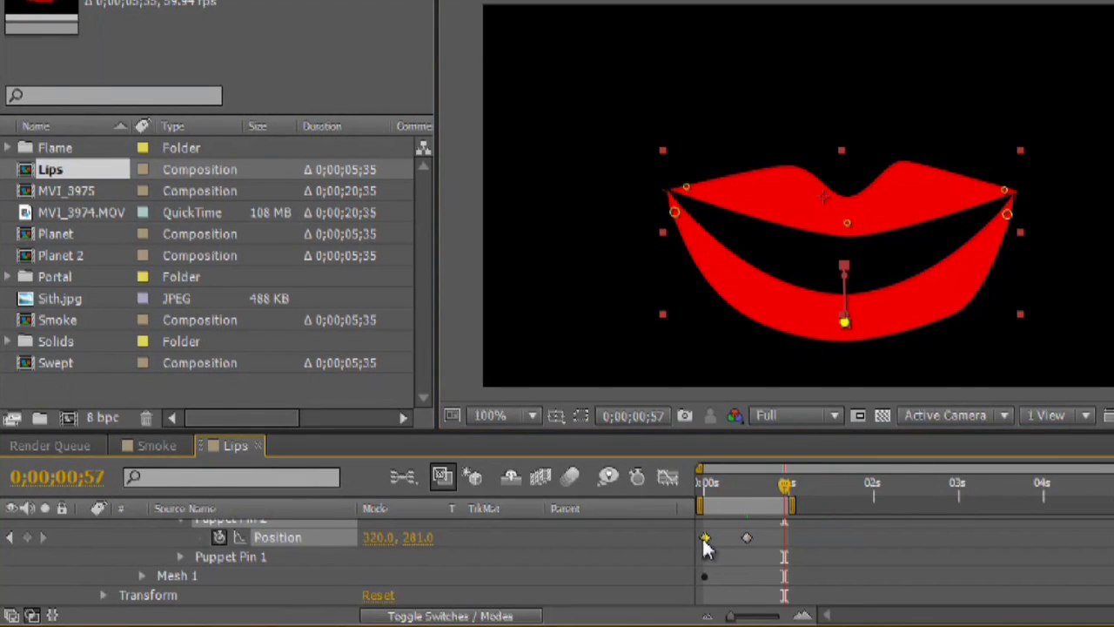
key("ctrl+c")
key("ctrl+v")
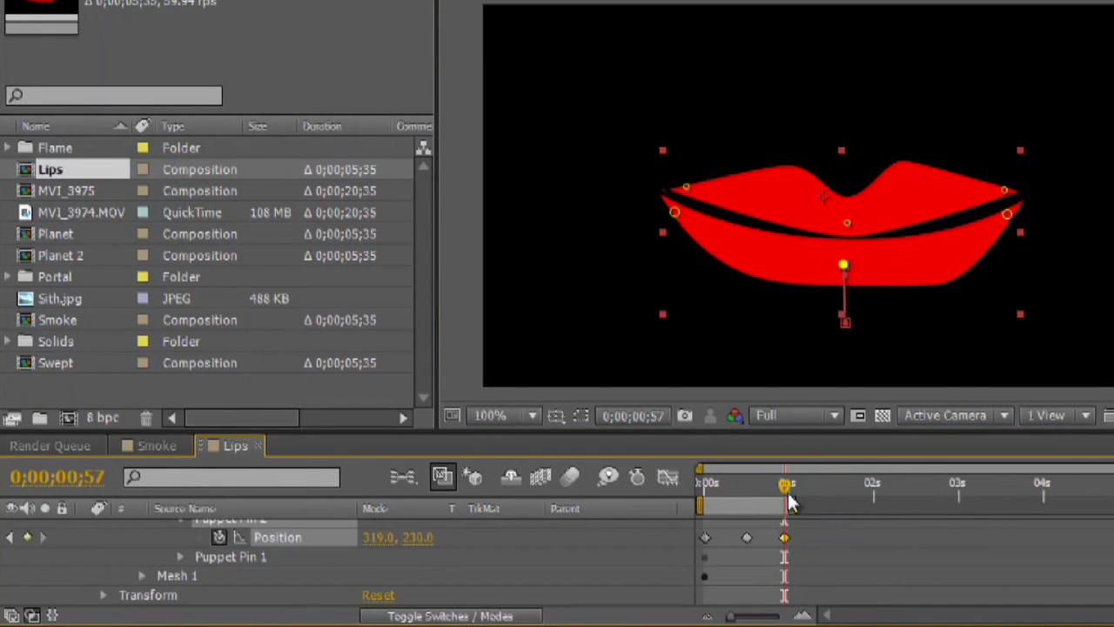
left_click_drag(781, 487, 743, 487)
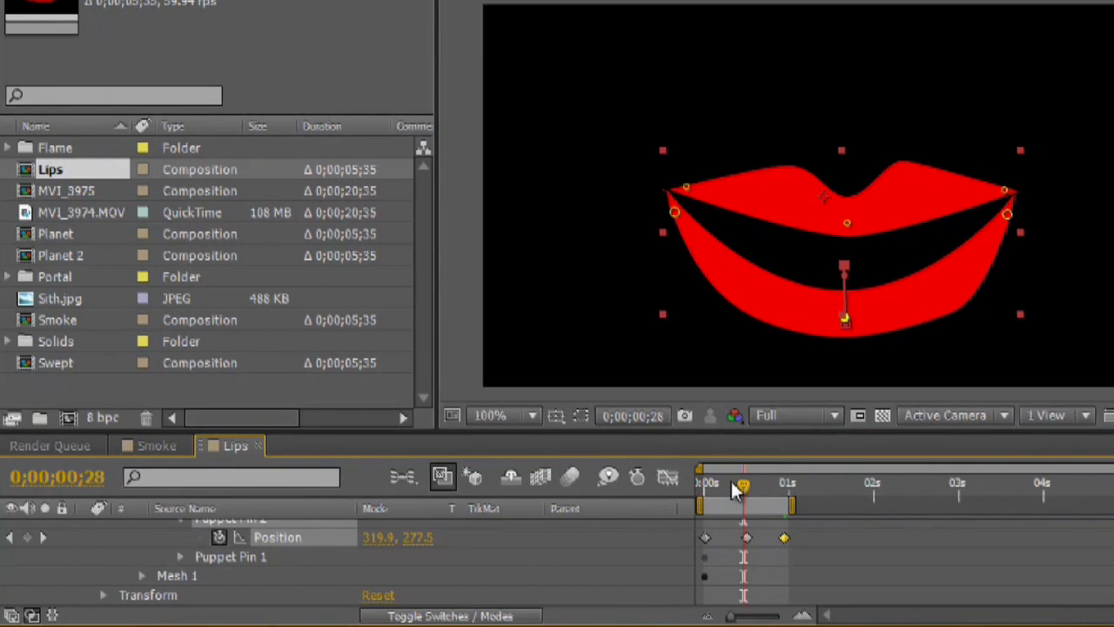